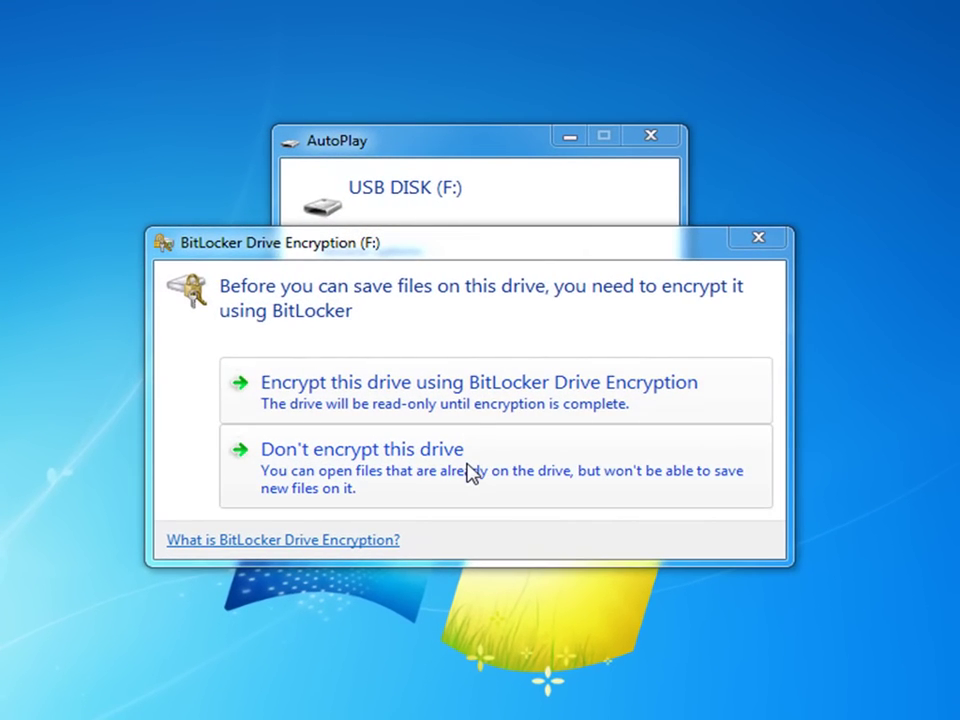
Step: Open the USB disk's files without encrypting the drive and try to copy the Windows 7 BitLocker PDF from the desktop onto it
left_click(470, 473)
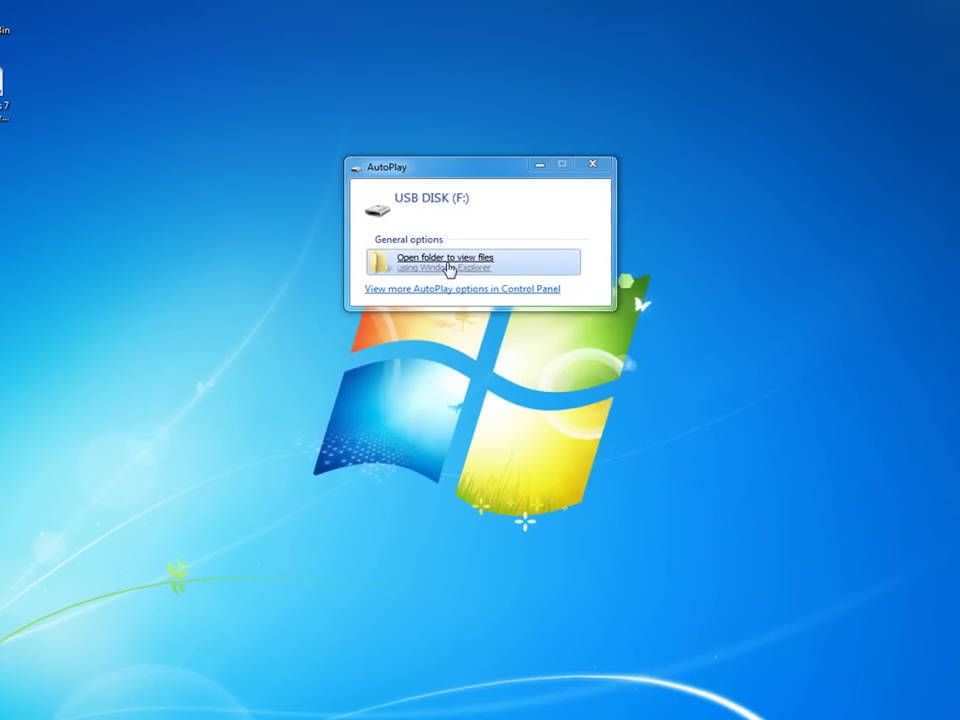
left_click(449, 268)
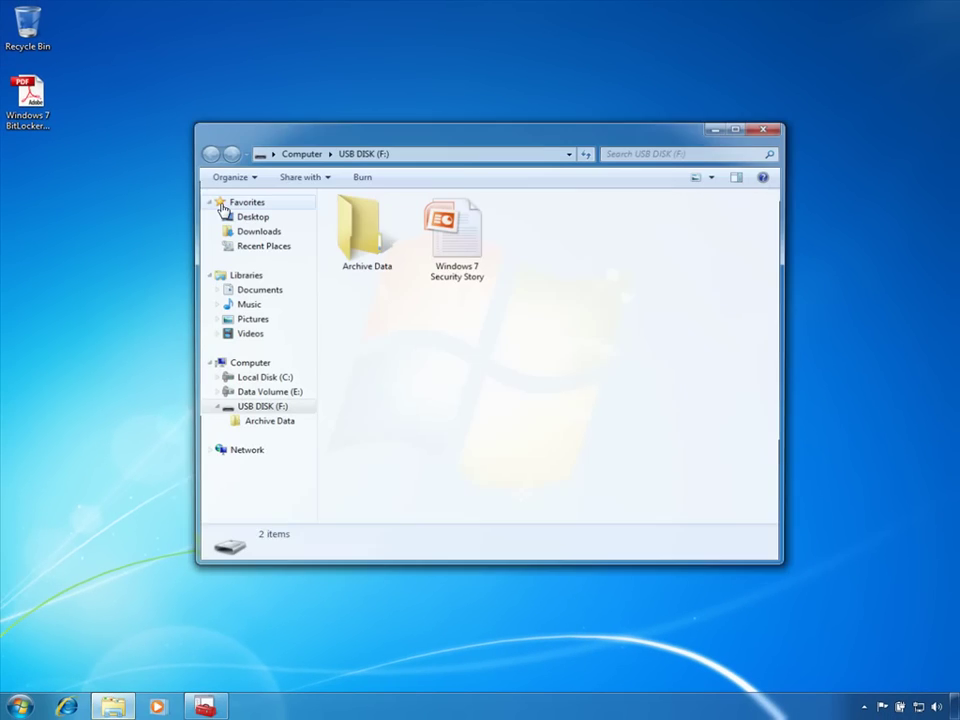
left_click_drag(40, 100, 412, 337)
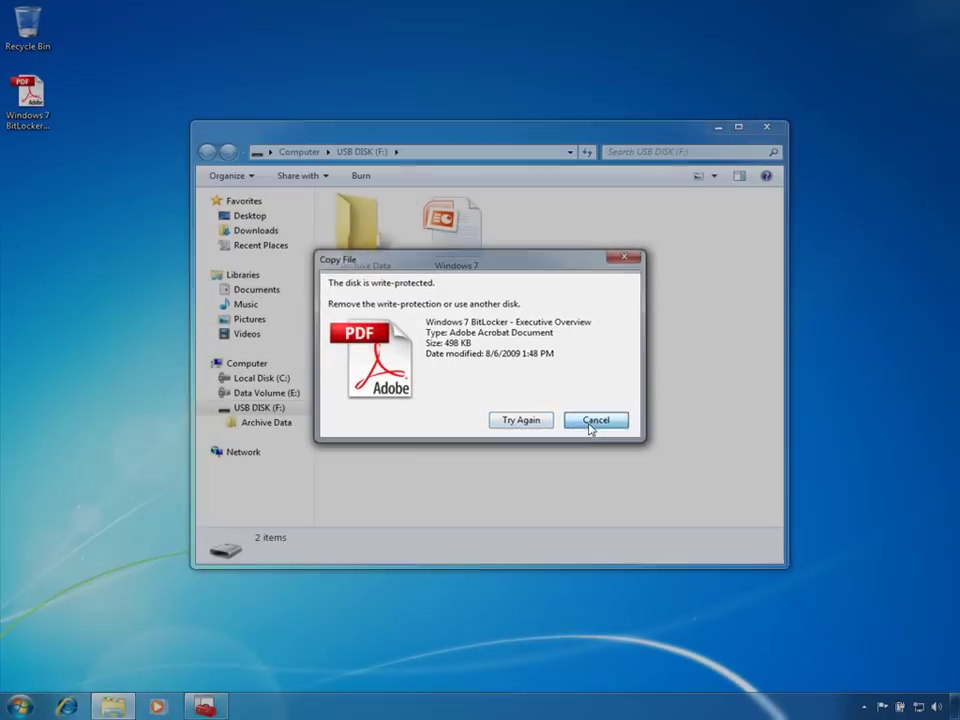
left_click(594, 422)
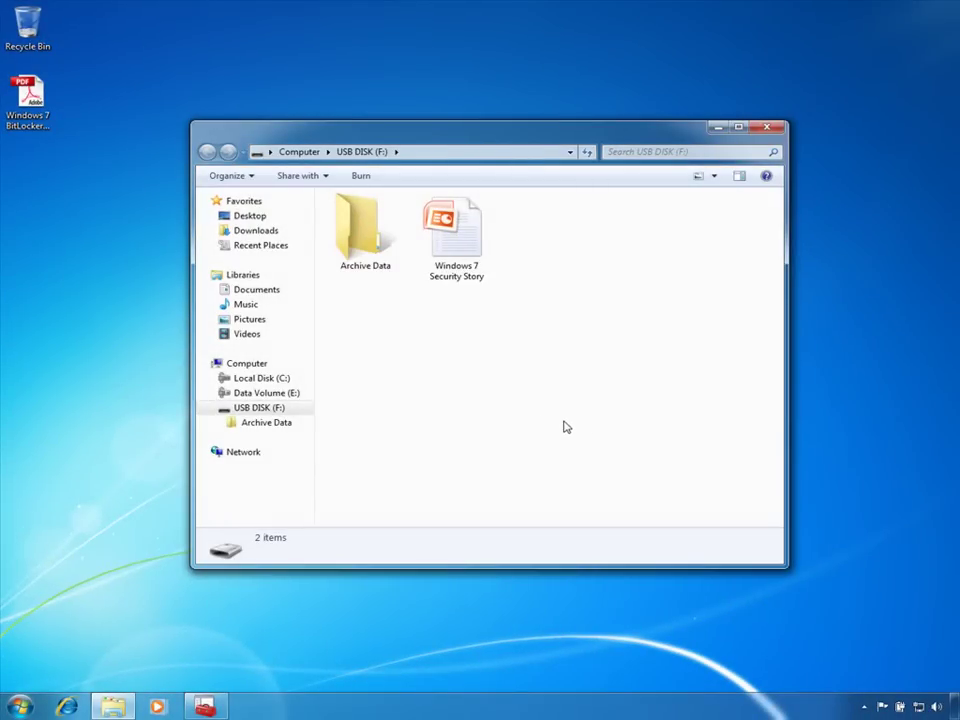
Step: Start turning on BitLocker for USB DISK (F:) from the Computer folder
left_click(246, 364)
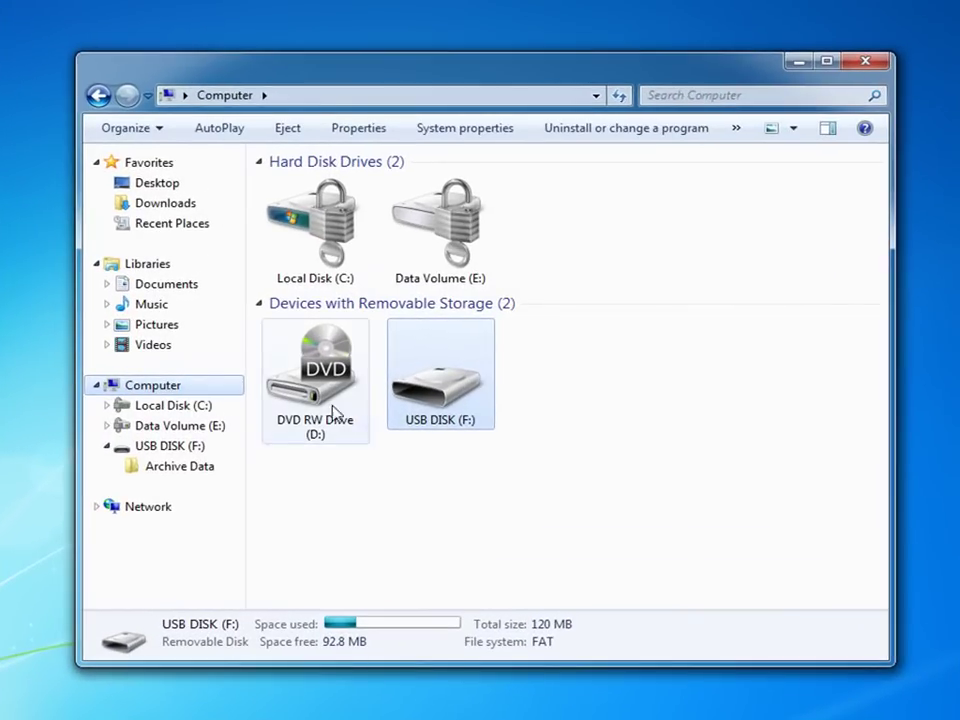
right_click(435, 393)
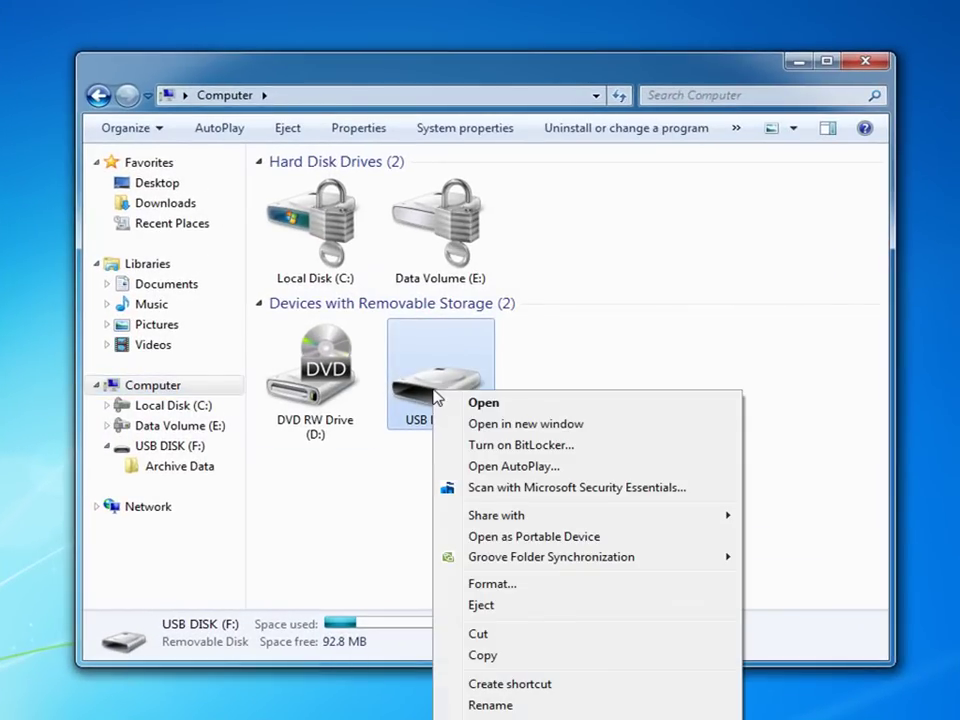
left_click(483, 445)
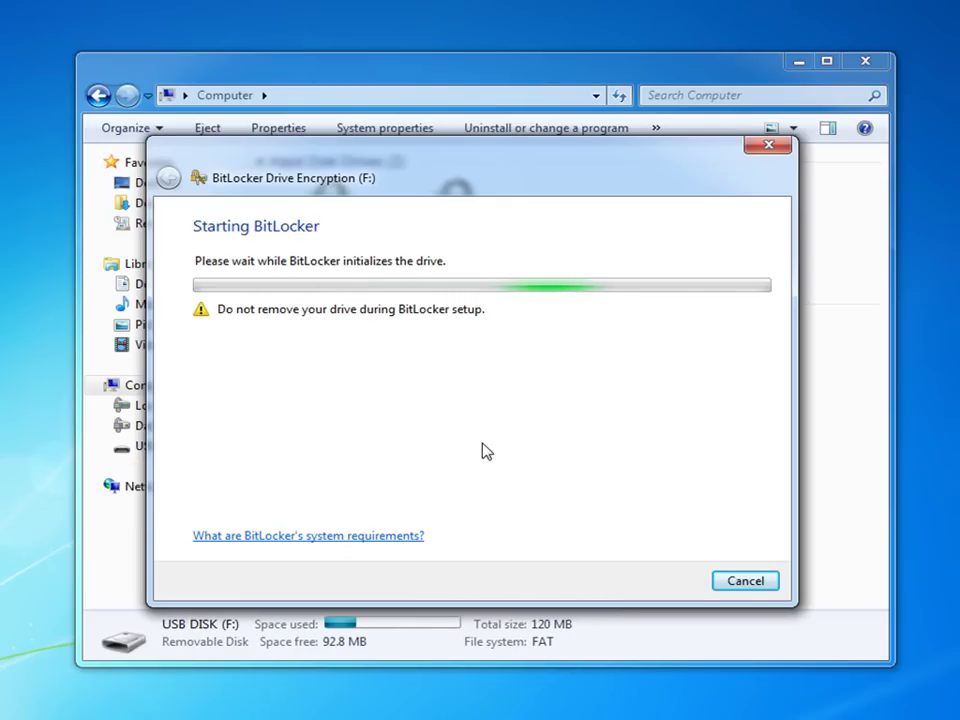
Step: Enter and repeat the password for unlocking the USB drive, and start encrypting it
left_click(417, 315)
type("********")
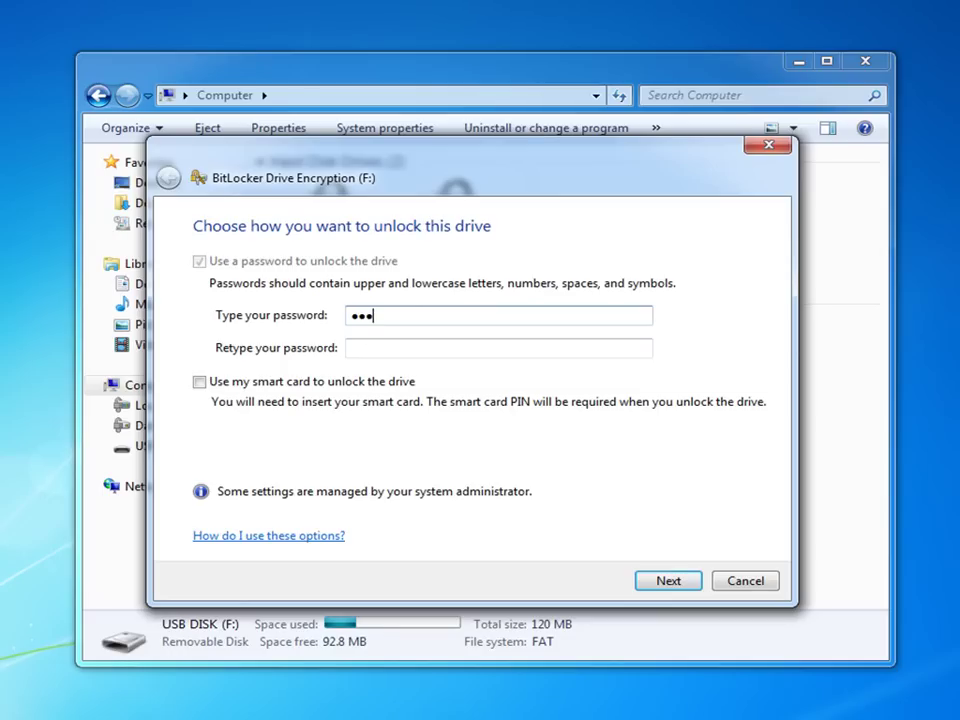
key("Tab")
type("********")
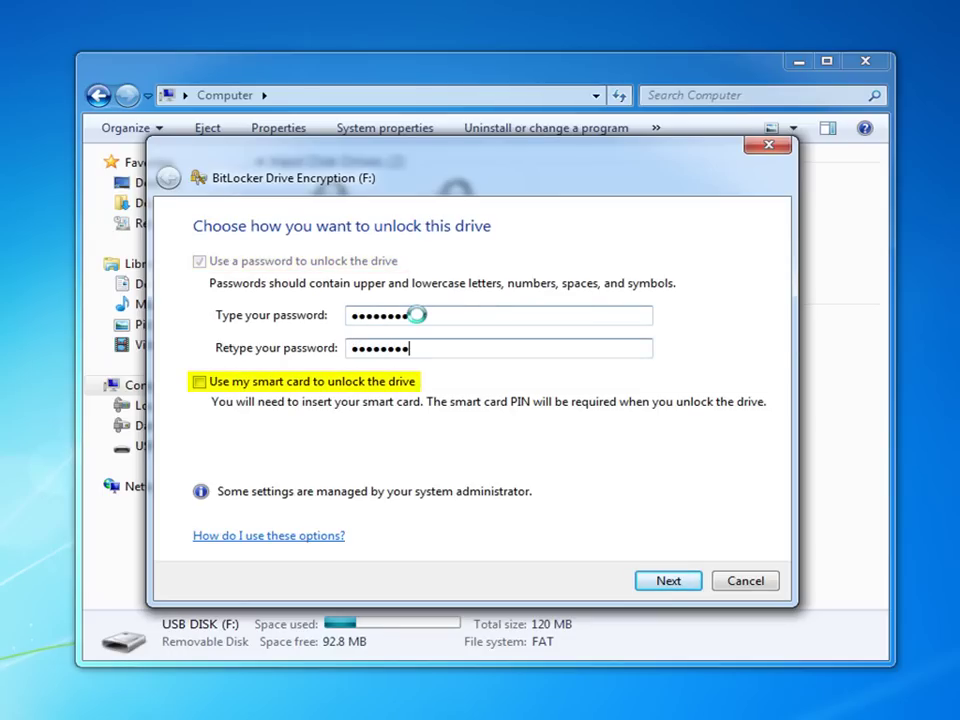
key("Return")
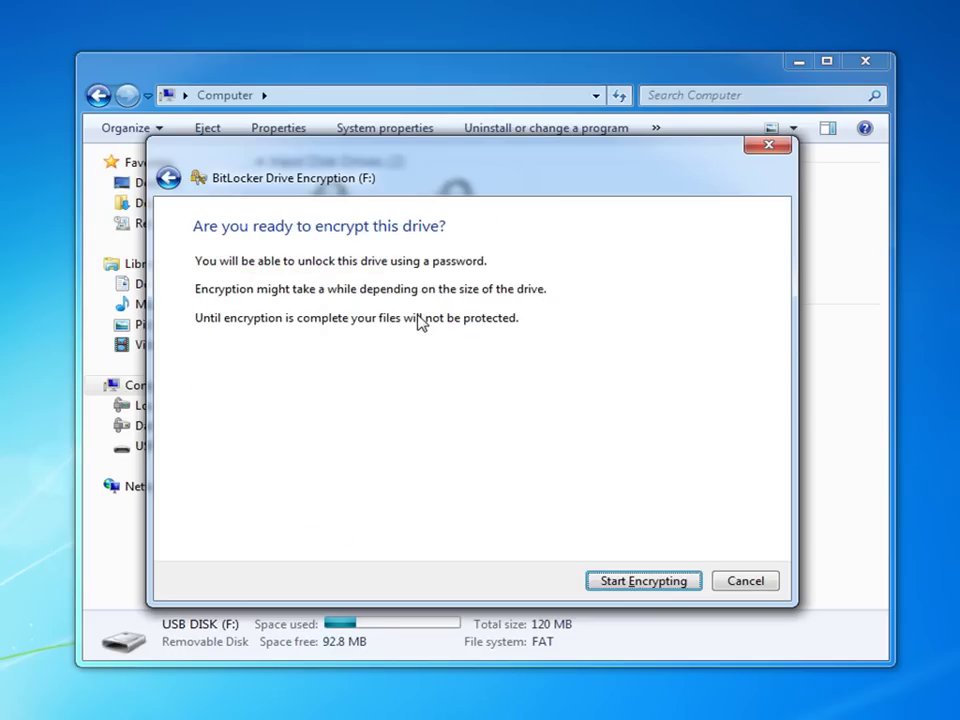
key("Return")
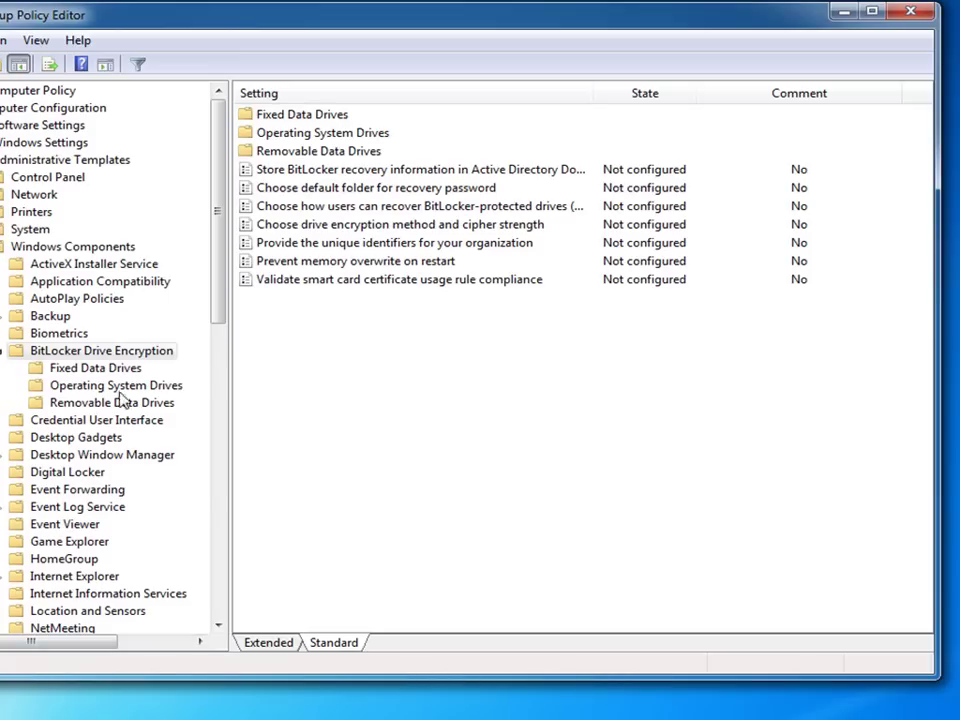
Step: Review the BitLocker policies for fixed, operating system and removable drives, including denying write access to unprotected removable drives
left_click(72, 370)
left_click(128, 383)
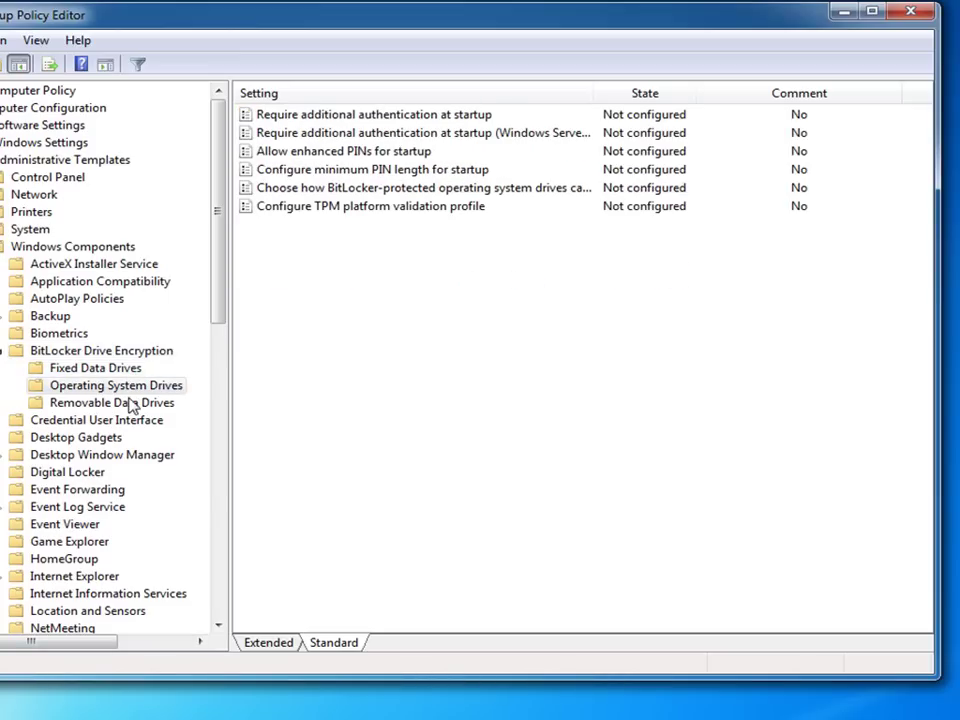
left_click(128, 403)
double_click(341, 153)
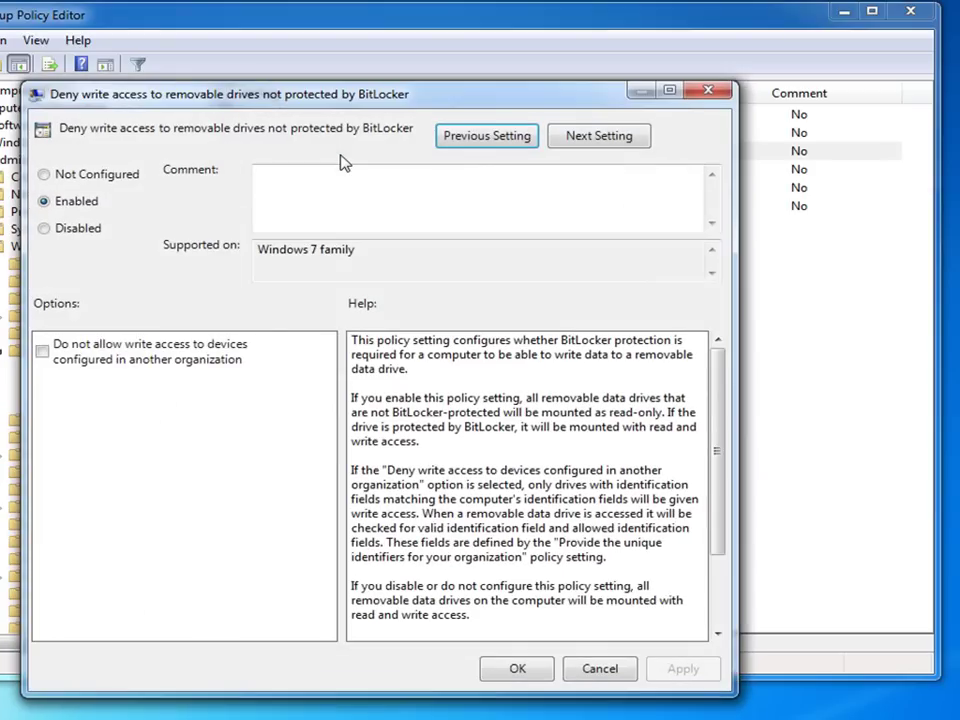
left_click(600, 136)
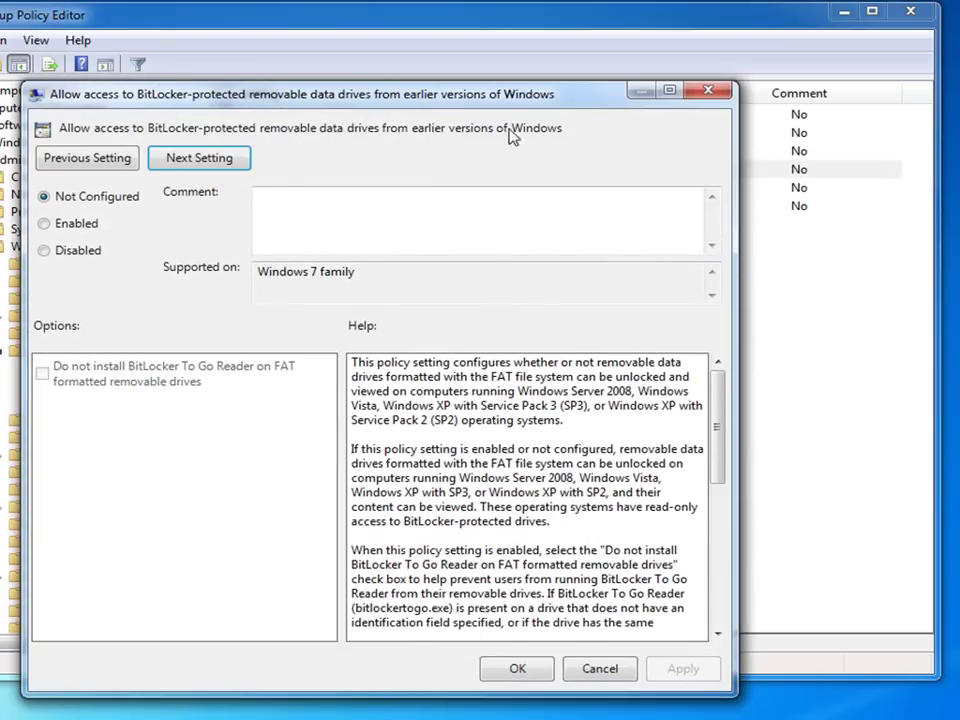
Step: Choose Allow password complexity in the removable data drive password policy and adjust the minimum password length
left_click(201, 160)
left_click(80, 415)
left_click(80, 432)
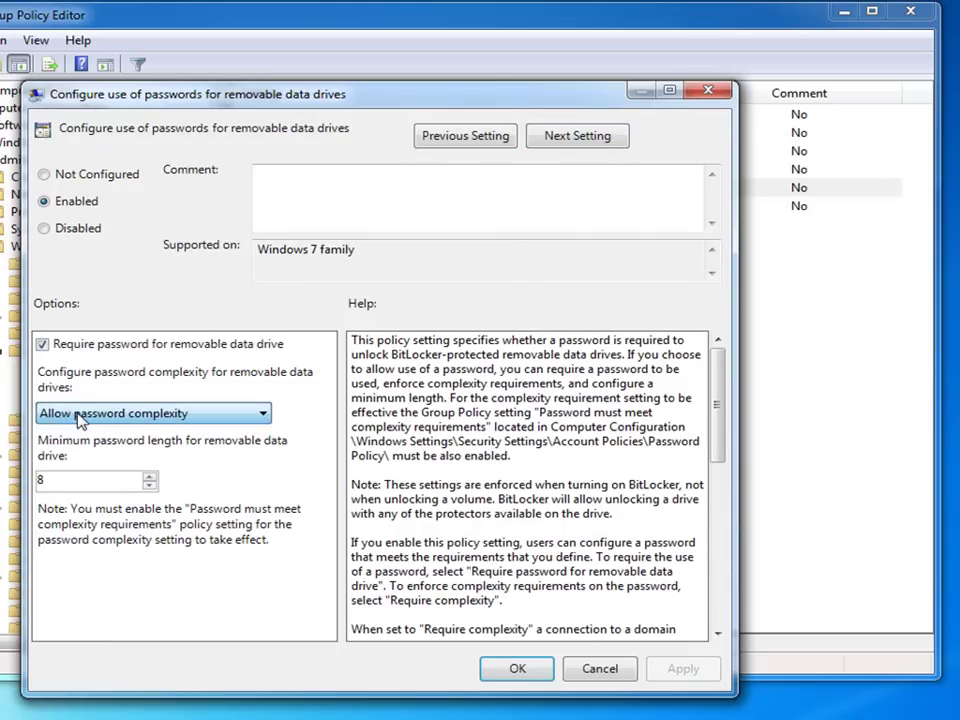
left_click(150, 484)
left_click(150, 481)
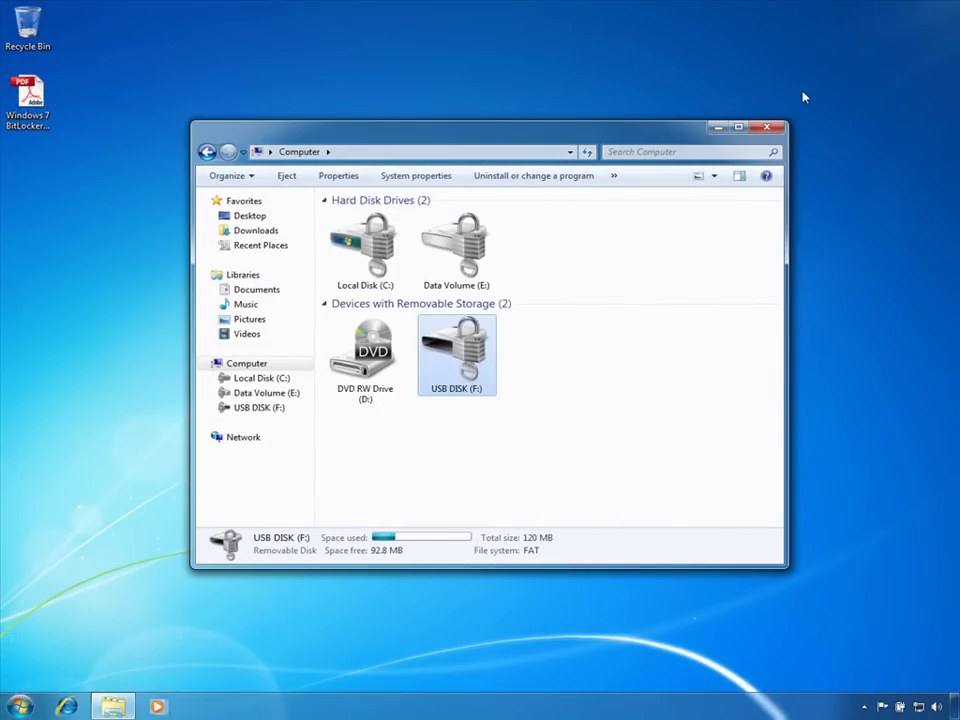
Step: Copy the Windows 7 BitLocker - Executive Overview PDF from the desktop onto the encrypted USB DISK (F:)
double_click(456, 352)
left_click_drag(27, 95, 377, 320)
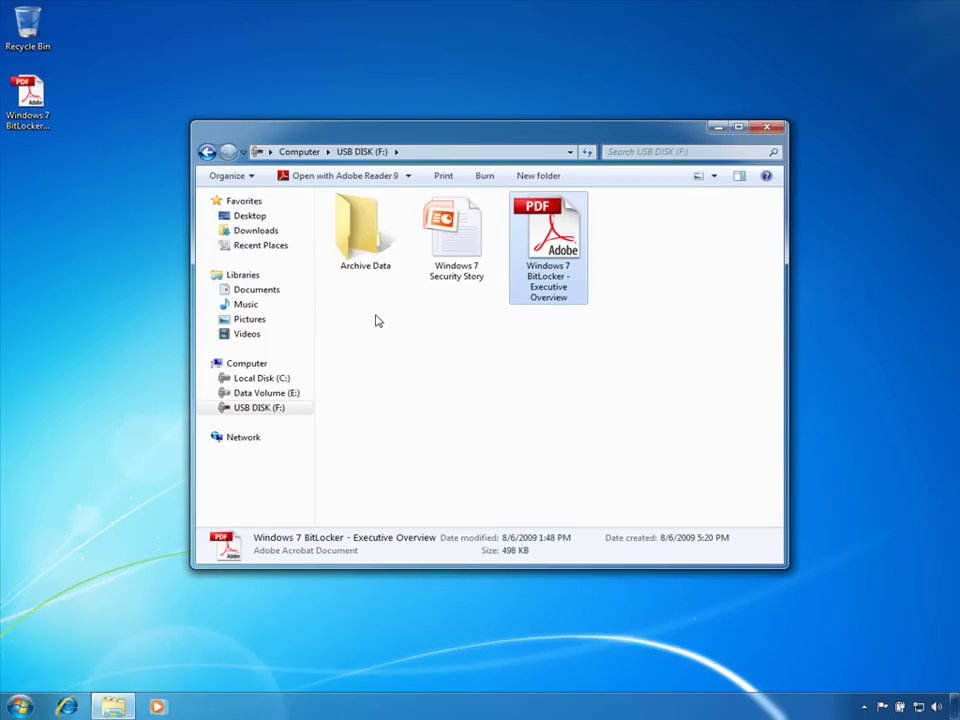
Step: Set USB DISK (F:) to unlock automatically on this computer through its BitLocker management options
left_click(226, 367)
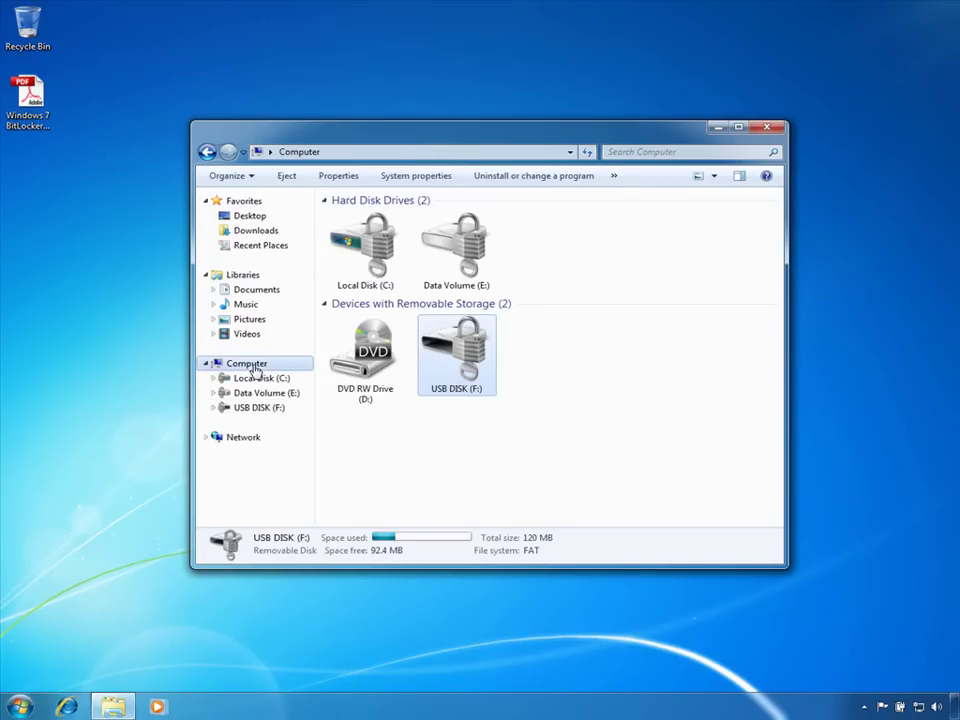
right_click(432, 358)
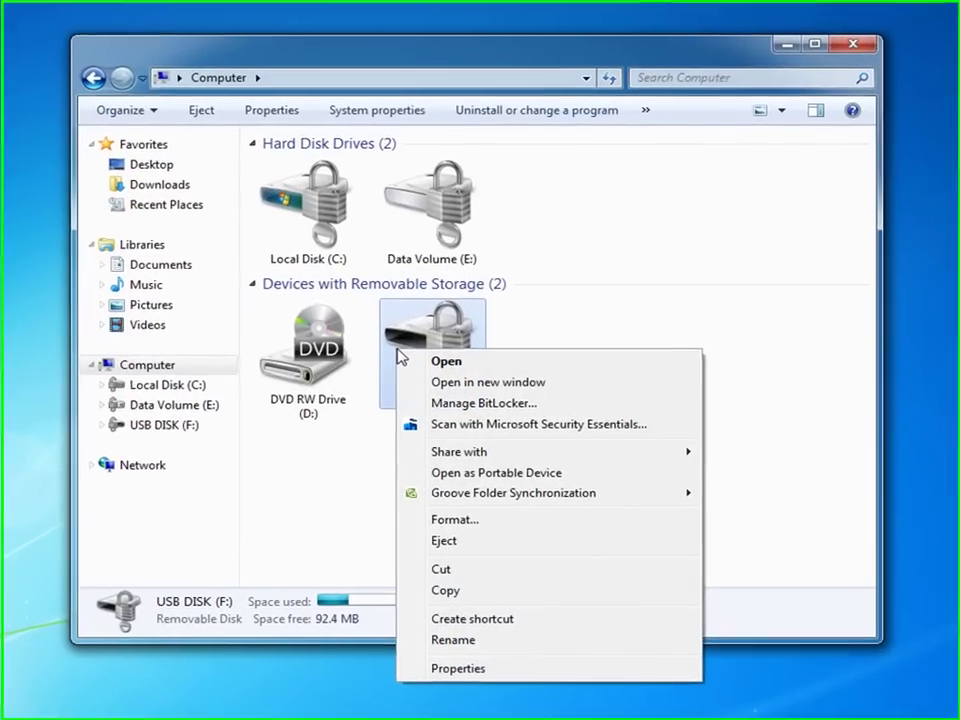
left_click(461, 403)
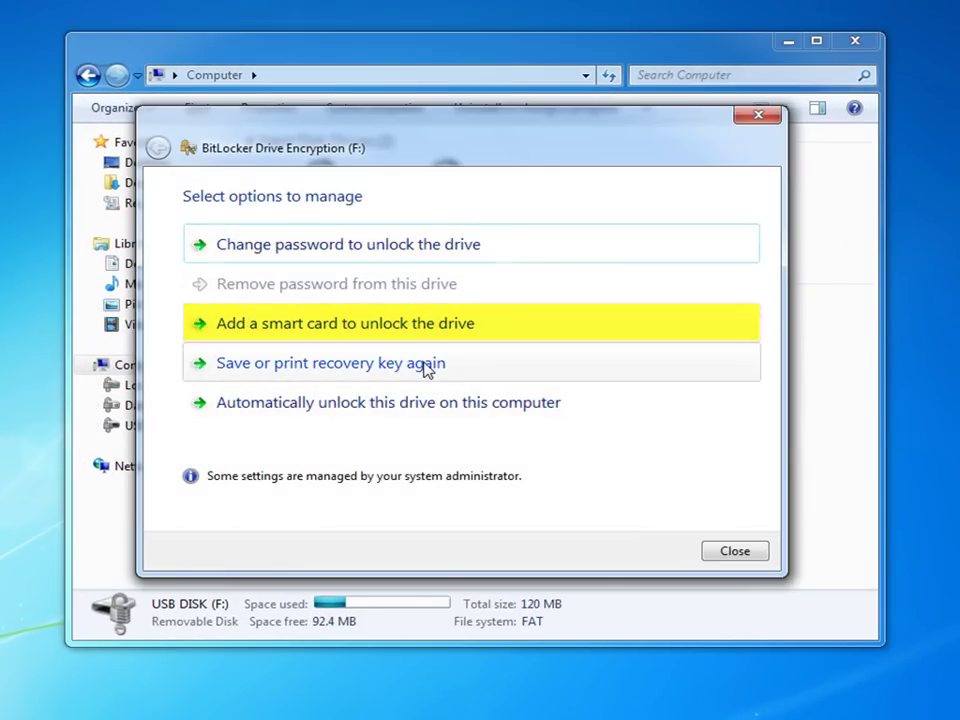
left_click(428, 405)
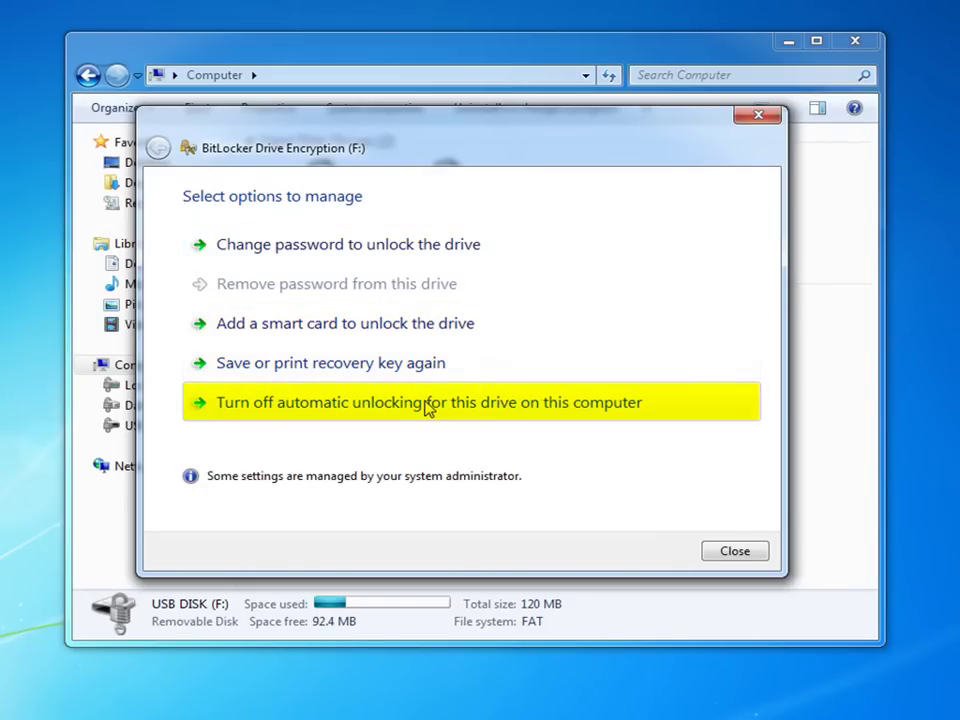
left_click(733, 551)
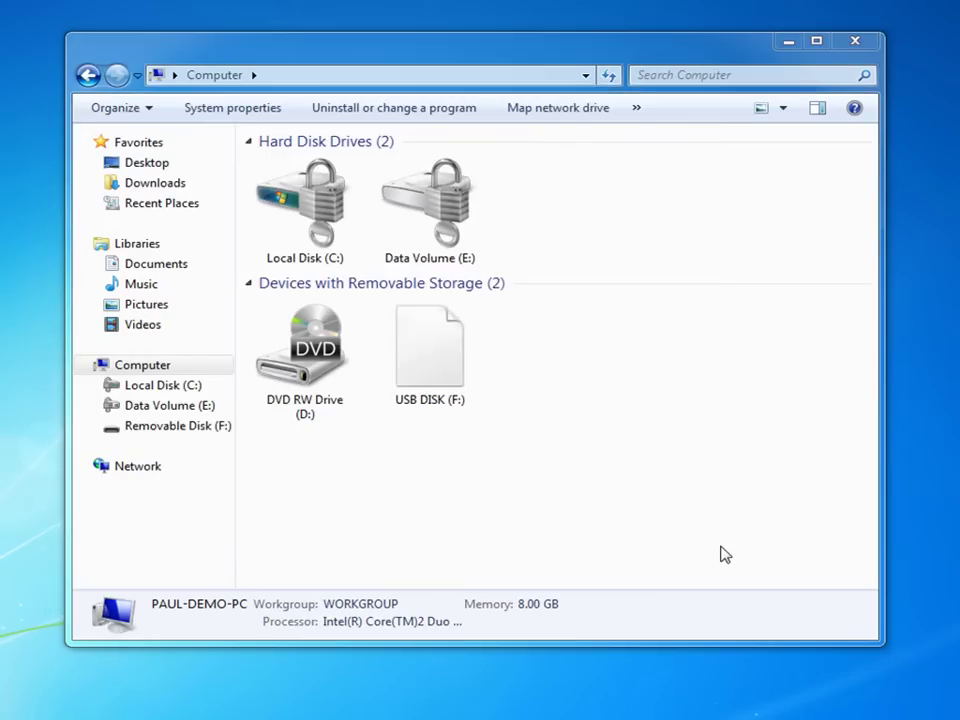
Step: Open the files on the reinserted USB disk and view the Windows 7 BitLocker - Executive Overview PDF
left_click(426, 172)
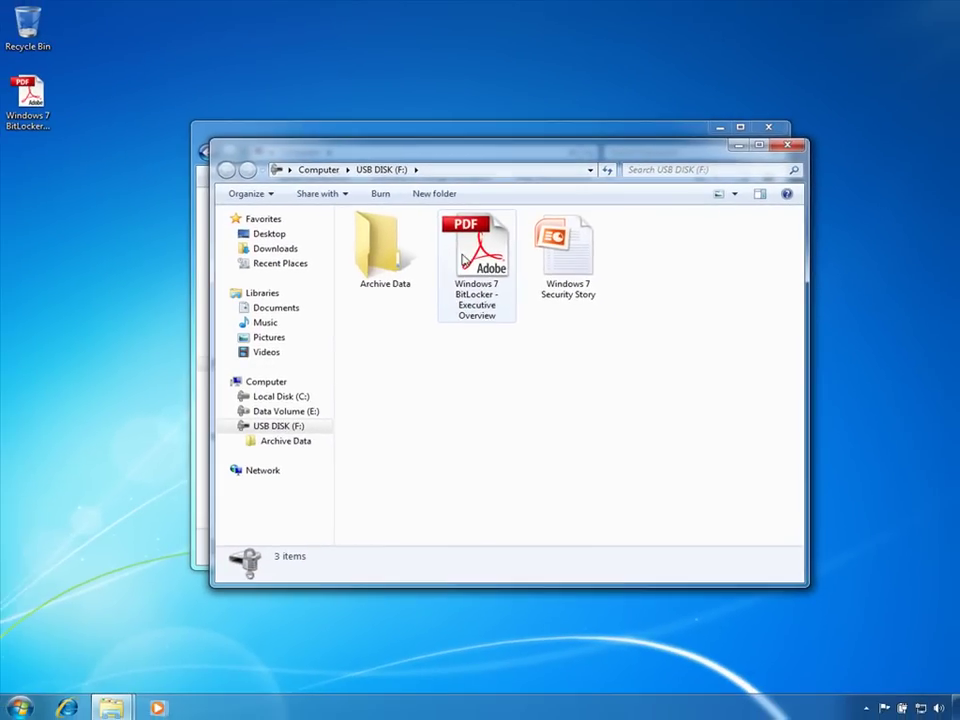
double_click(447, 215)
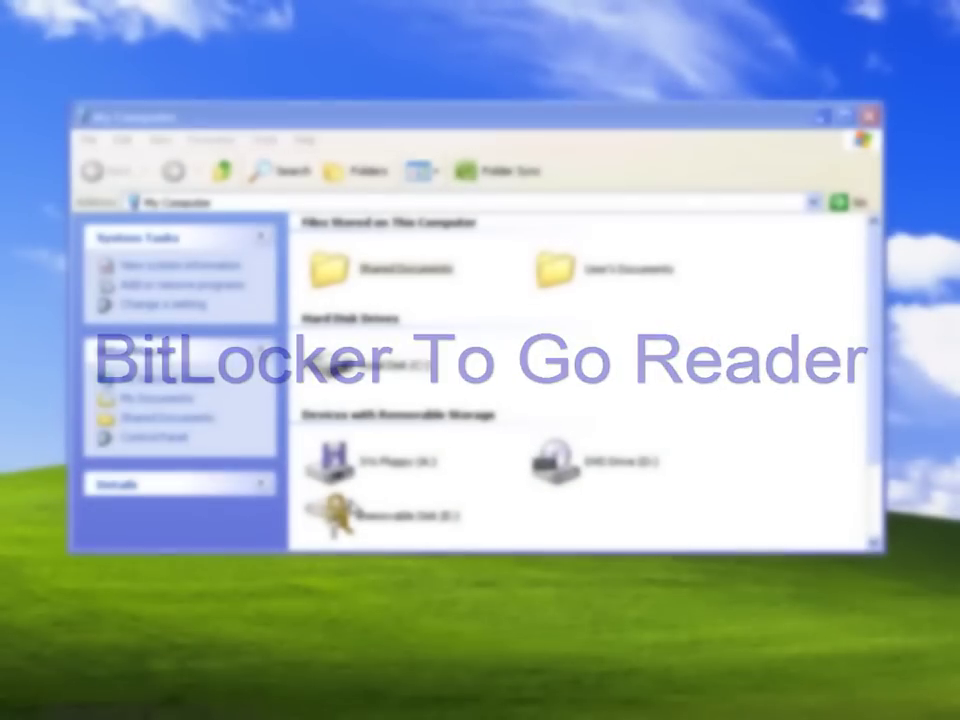
Step: Unlock Removable Disk (E:) in BitLocker To Go Reader on the Windows XP computer by entering the drive password
double_click(353, 503)
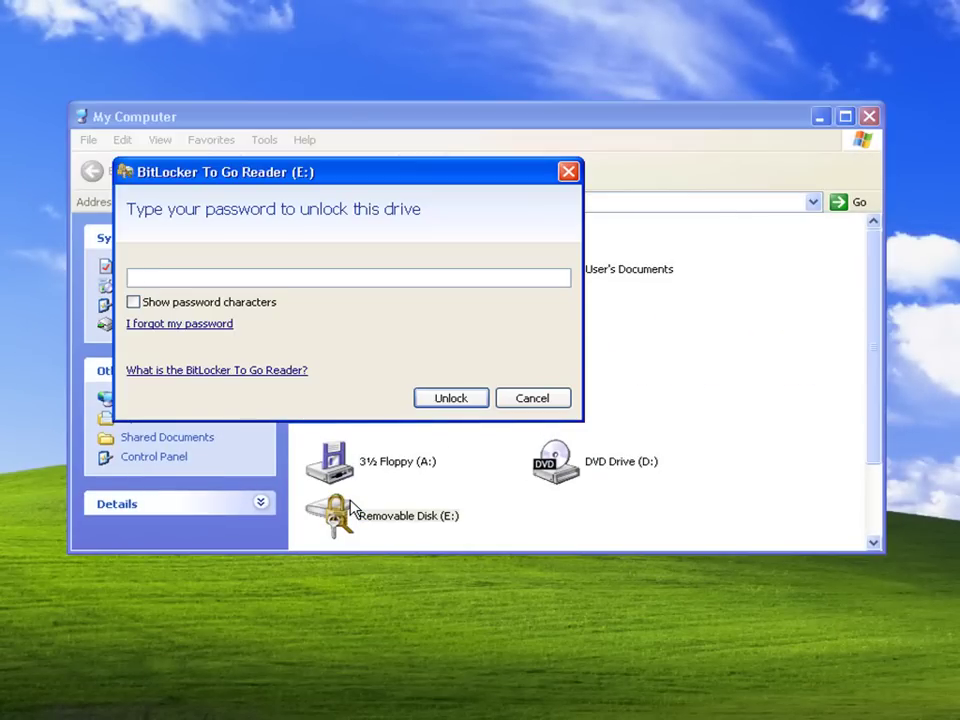
type("••••••••")
key("Return")
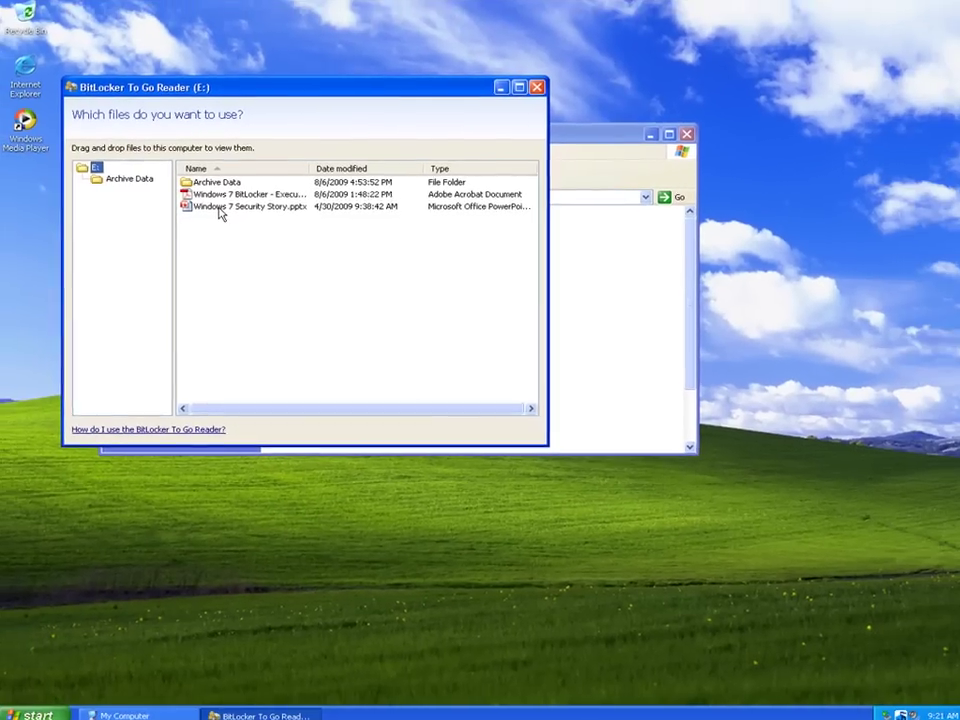
Step: Copy Windows 7 Security Story.pptx from the unlocked drive to the desktop and open the copy
left_click(219, 207)
left_click_drag(219, 212, 33, 230)
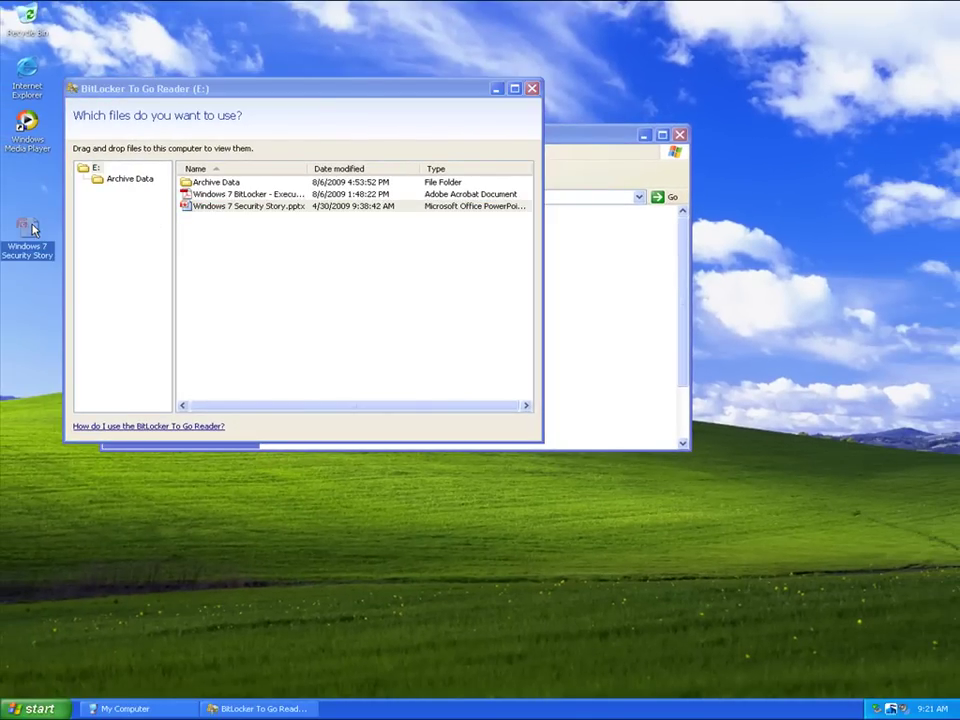
double_click(33, 230)
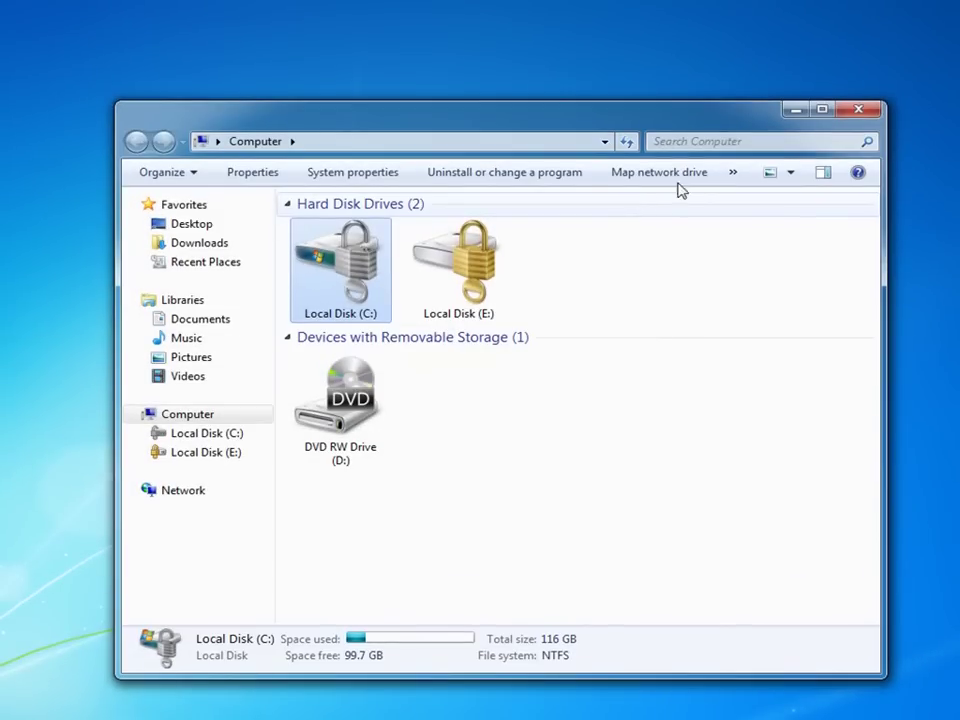
Step: Close the Computer window and examine the C: and System Reserved partitions in Disk Management
left_click(853, 114)
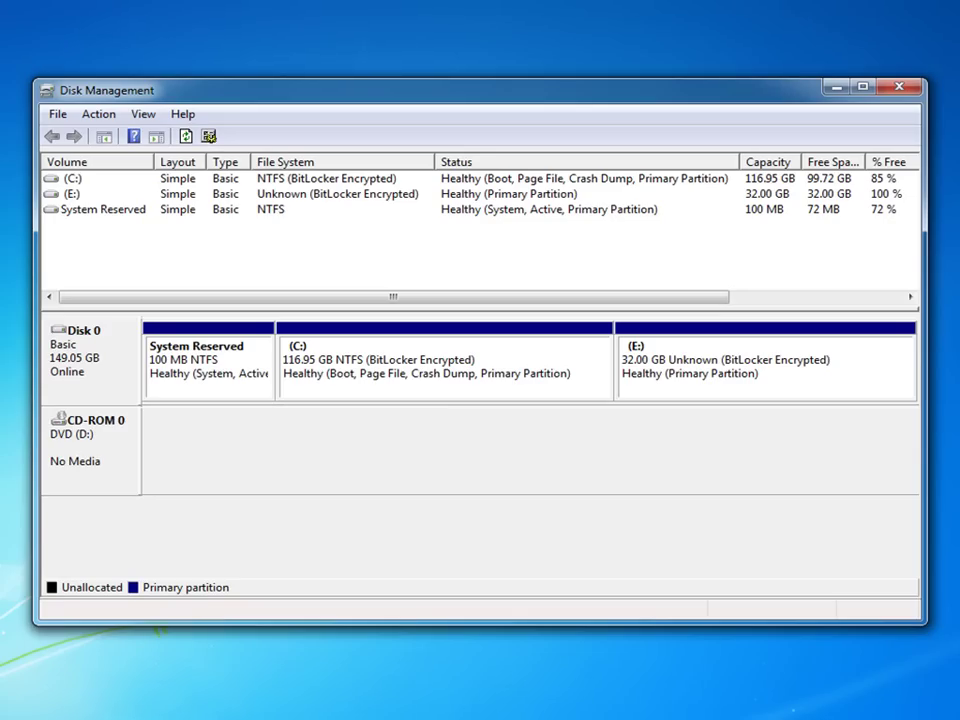
left_click(441, 401)
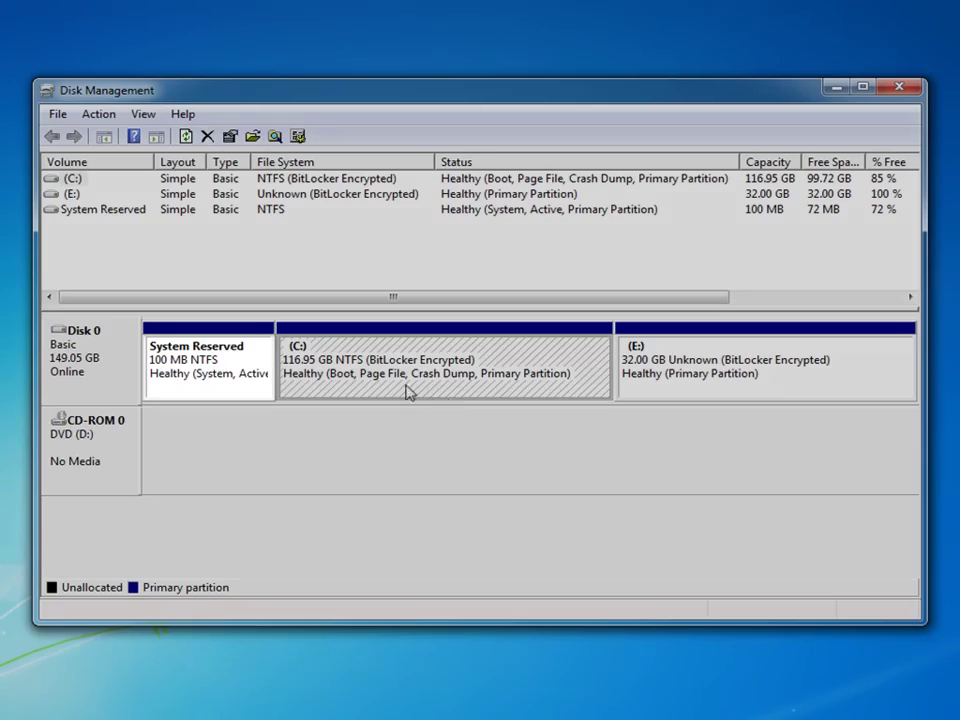
left_click(234, 397)
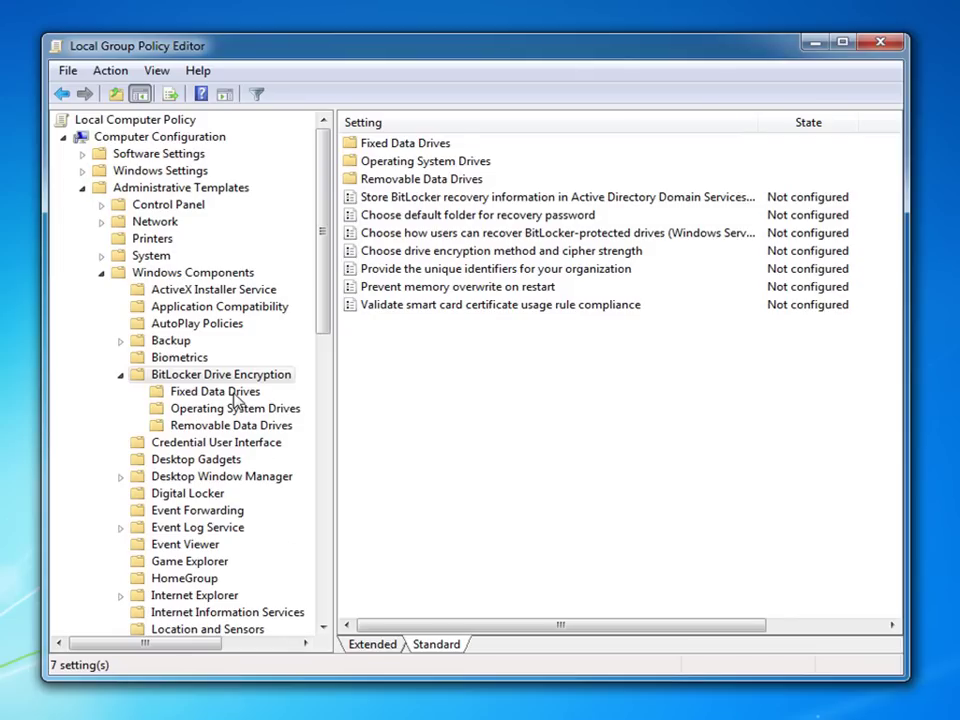
Step: Enable the Allow enhanced PINs for startup policy under BitLocker's Operating System Drives settings
left_click(184, 393)
left_click(230, 427)
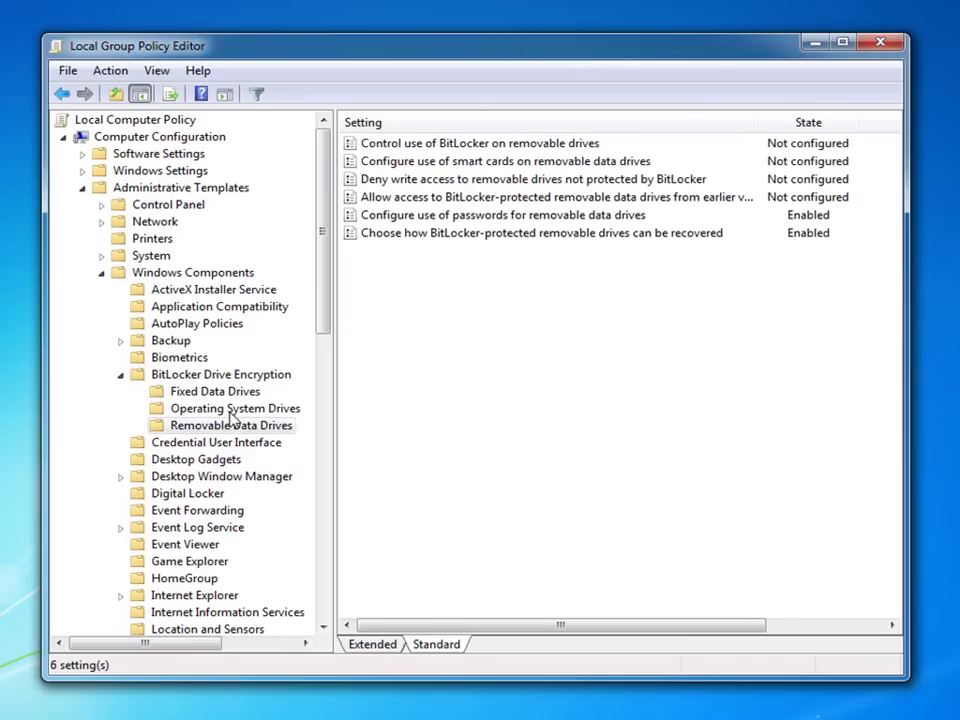
left_click(236, 410)
double_click(422, 189)
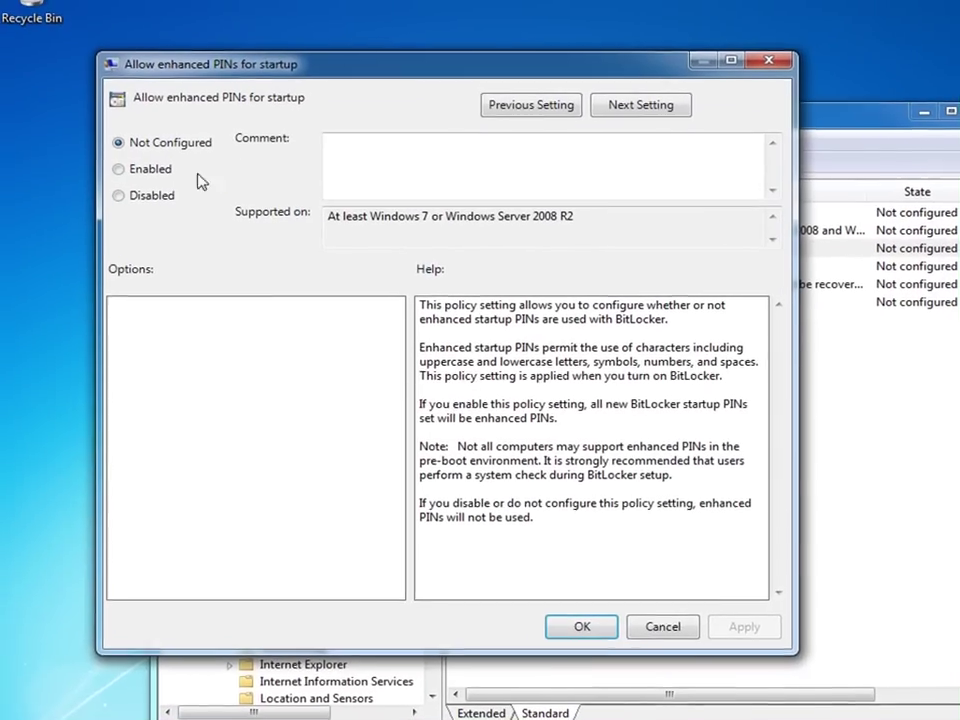
left_click(50, 101)
Step: Enable the Configure minimum PIN length for startup policy and set the minimum characters to 8
left_click(628, 115)
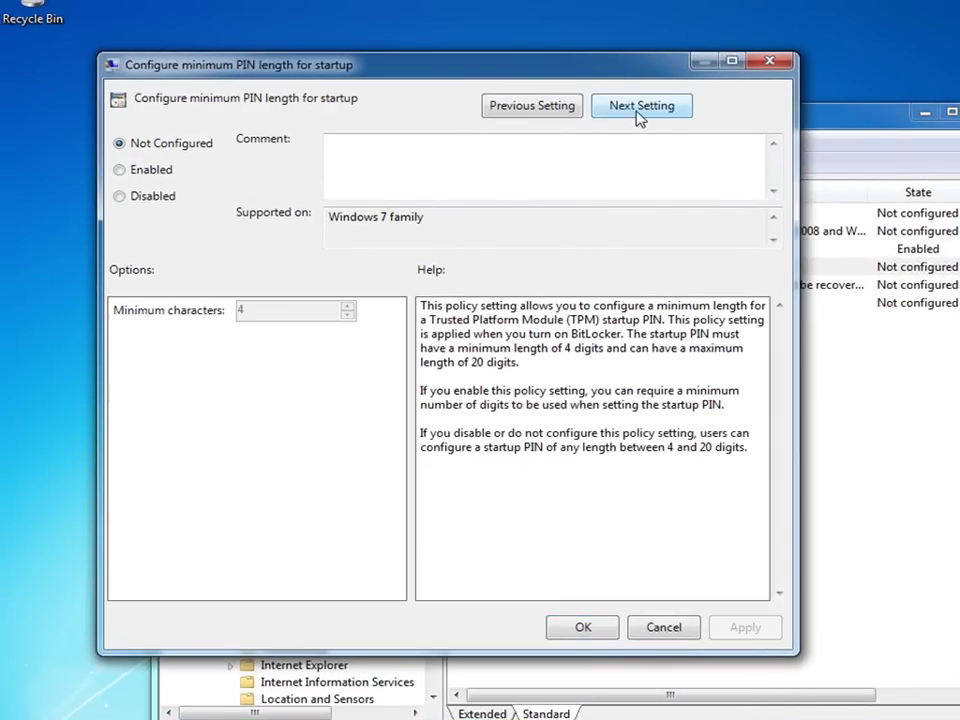
left_click(147, 175)
left_click(346, 309)
left_click(346, 309)
left_click(346, 309)
left_click(346, 309)
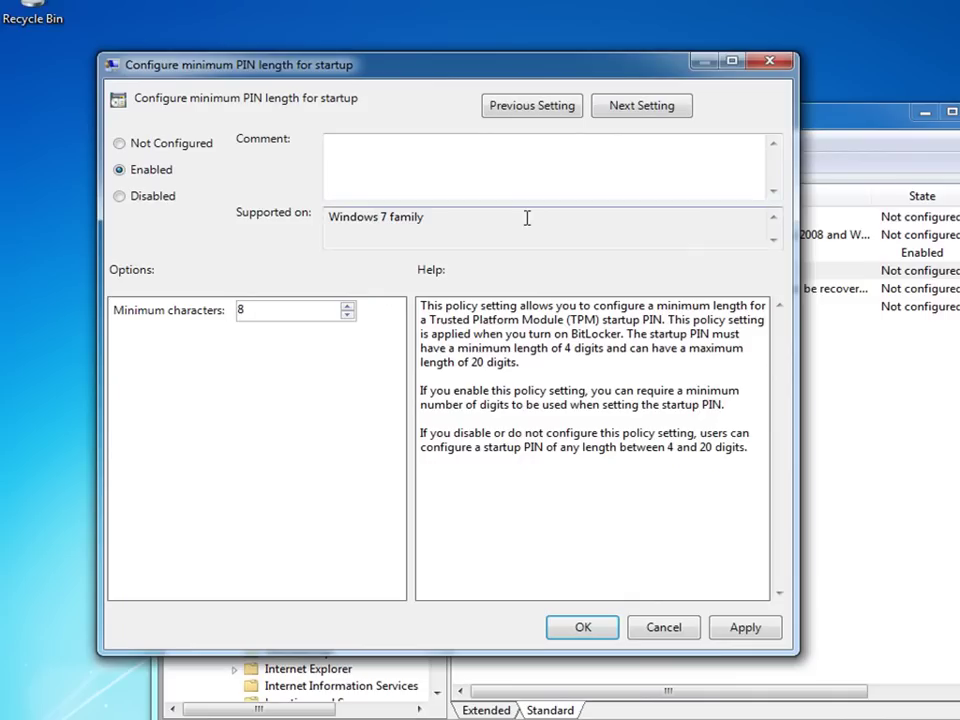
Step: Enable the policy that chooses how BitLocker-protected operating system drives can be recovered, using its default options
left_click(632, 108)
left_click(121, 170)
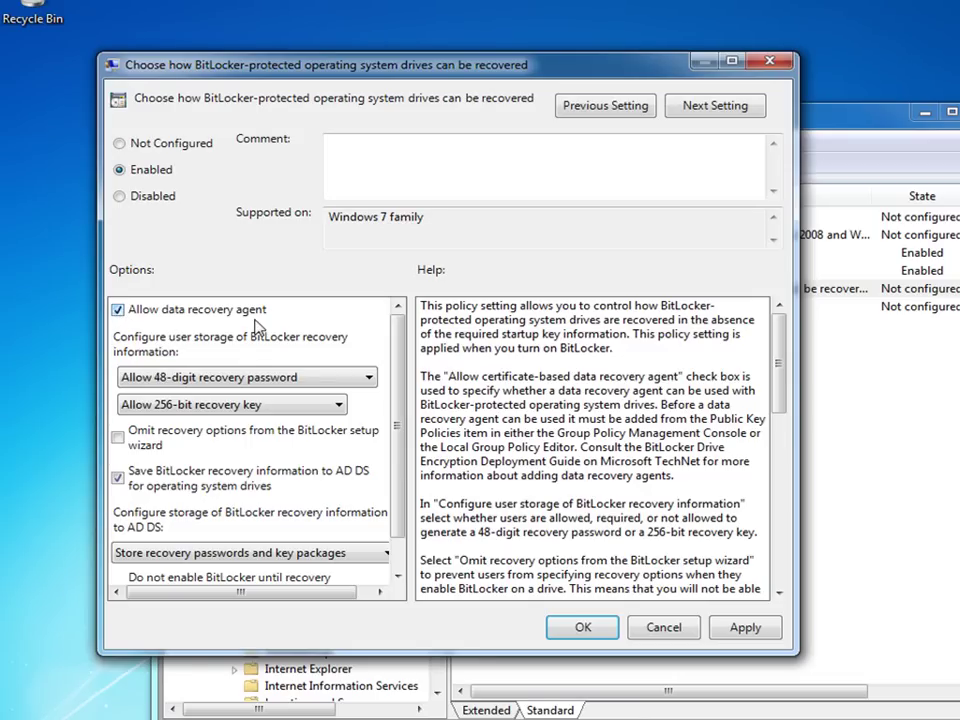
left_click(579, 628)
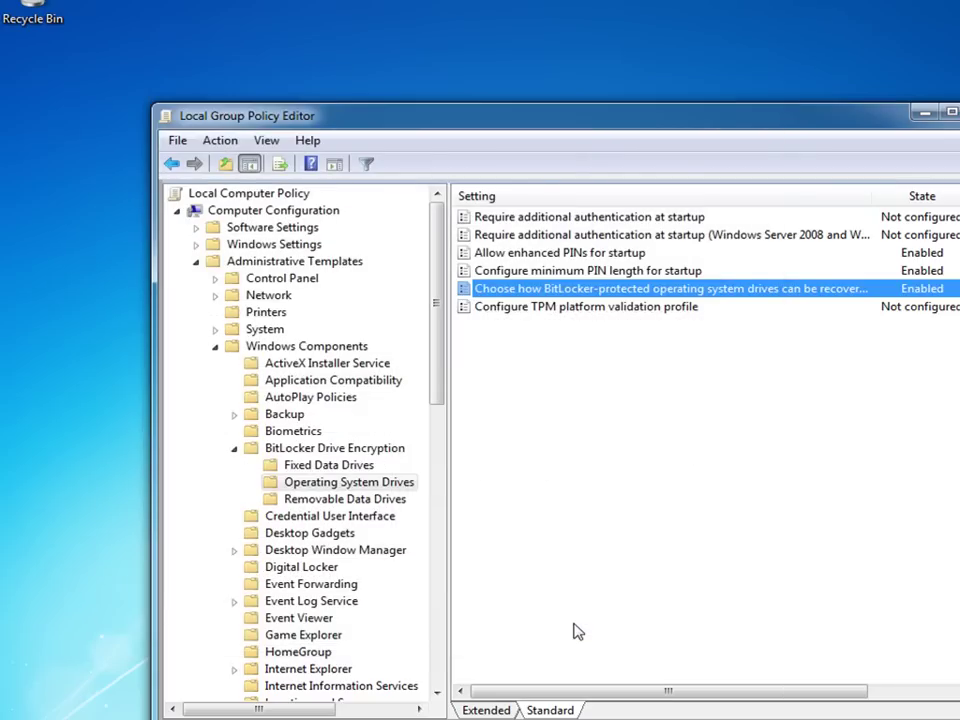